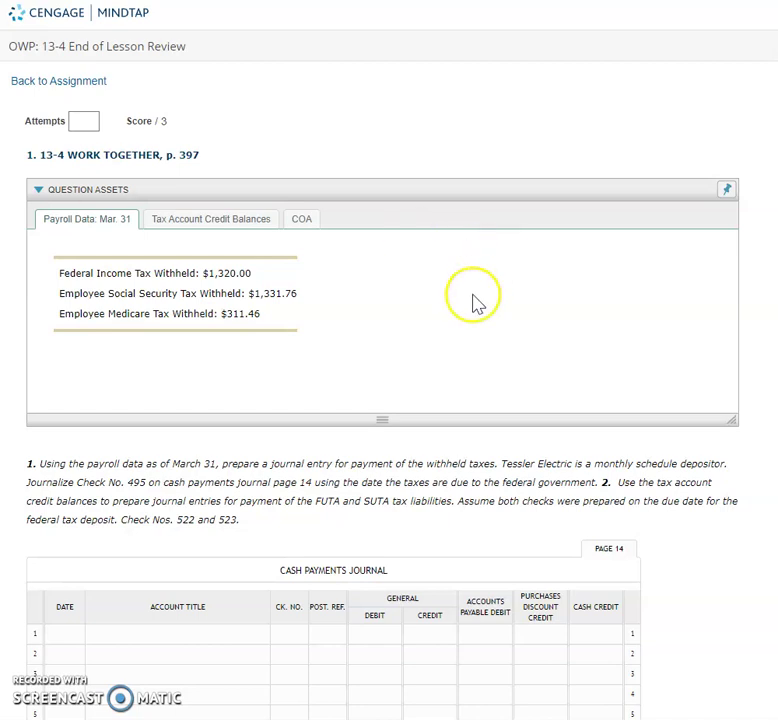
- Scroll down to show the empty page 14 journal table and the Check Answer button
scroll(478, 303, "down", 1)
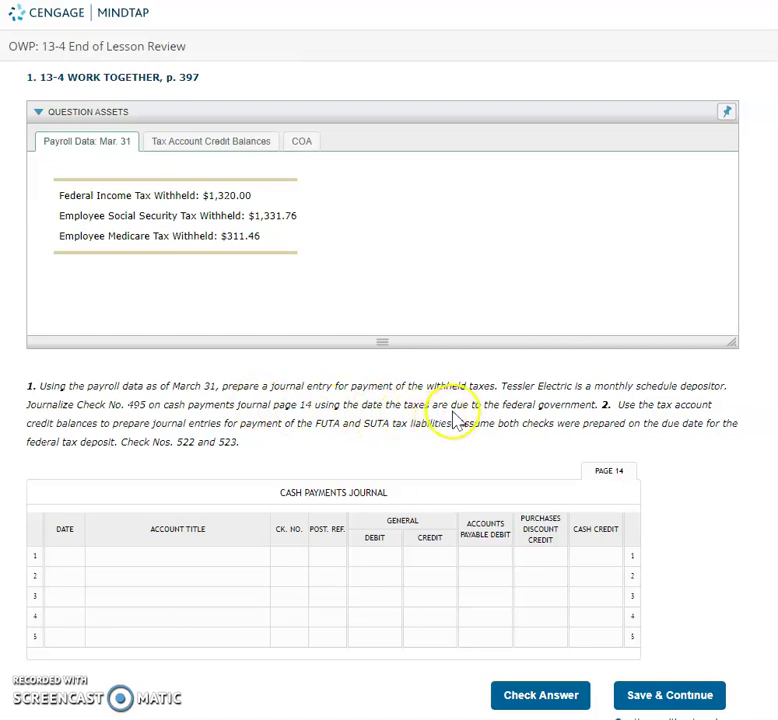
- Enter Apr. 15 as the date on line 1 of the cash payments journal
left_click(69, 557)
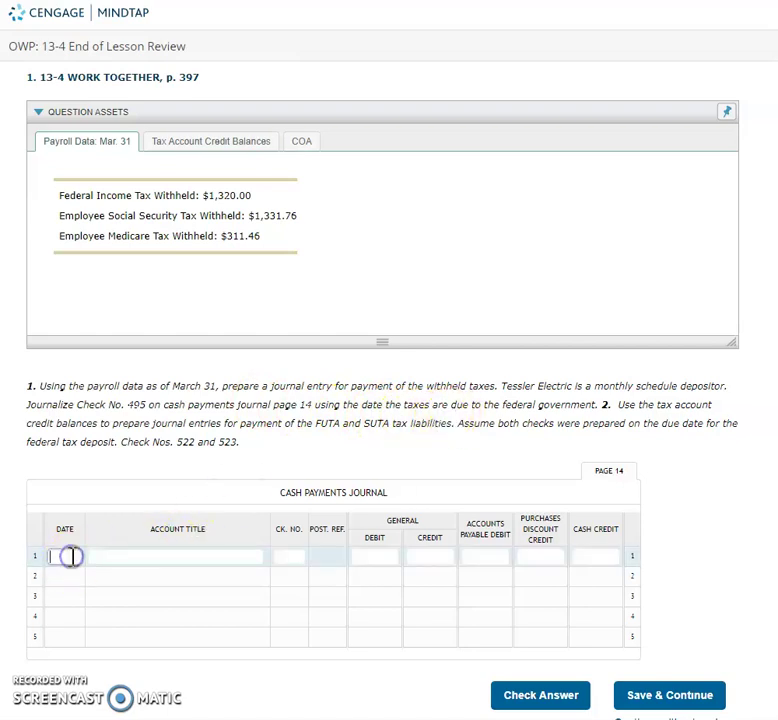
left_click(179, 382)
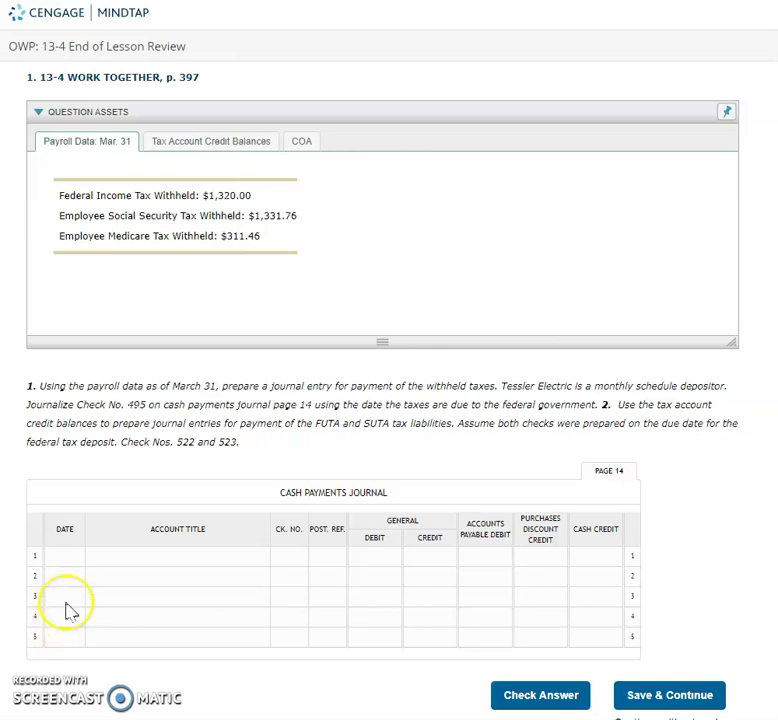
left_click(64, 558)
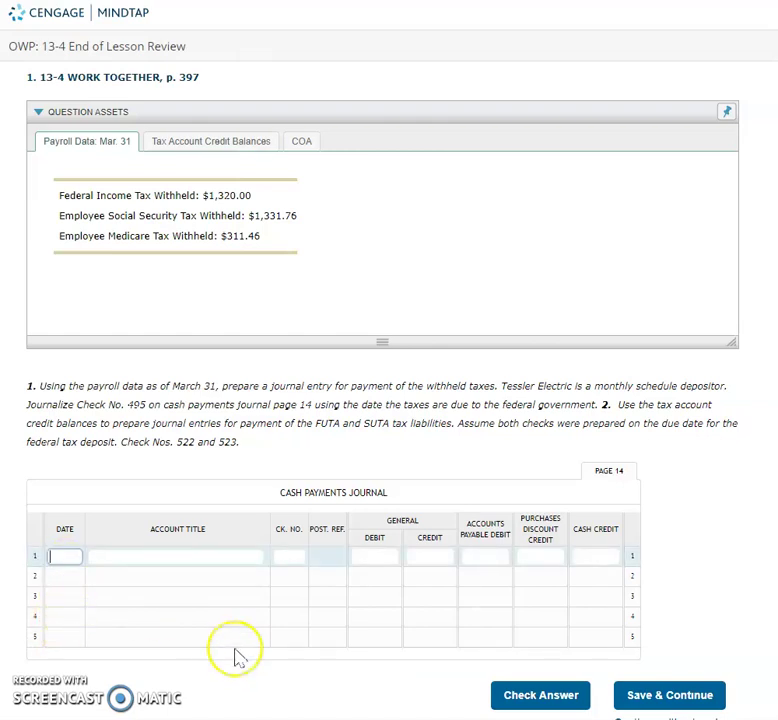
type("Apr. 15")
- Review the chart of accounts' liability accounts and the tax account credit balances for line 1
left_click(237, 556)
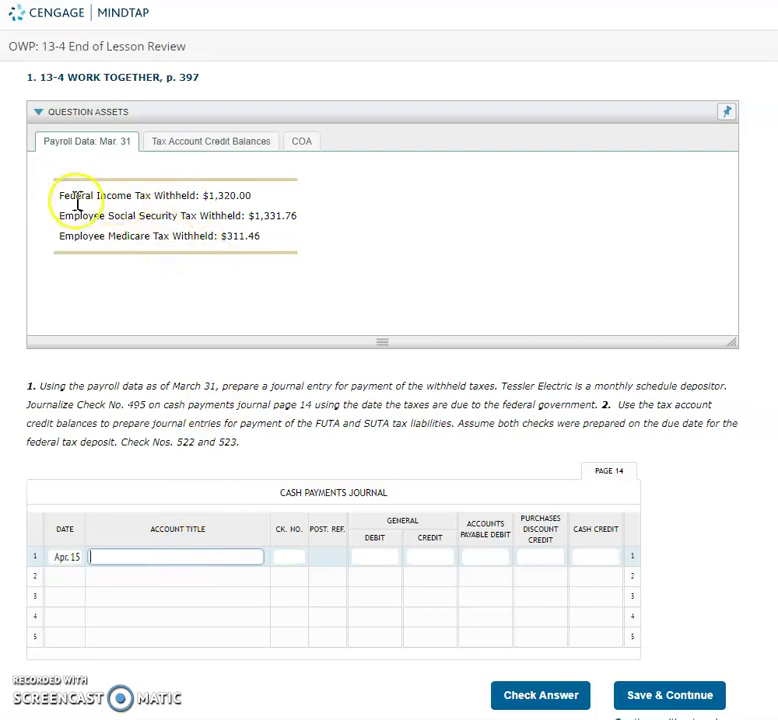
left_click(300, 143)
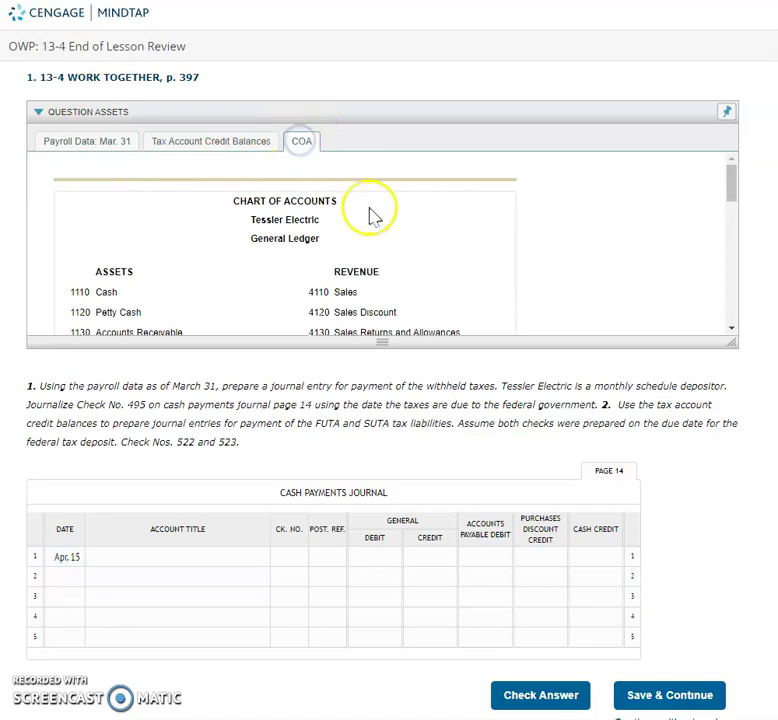
left_click(208, 147)
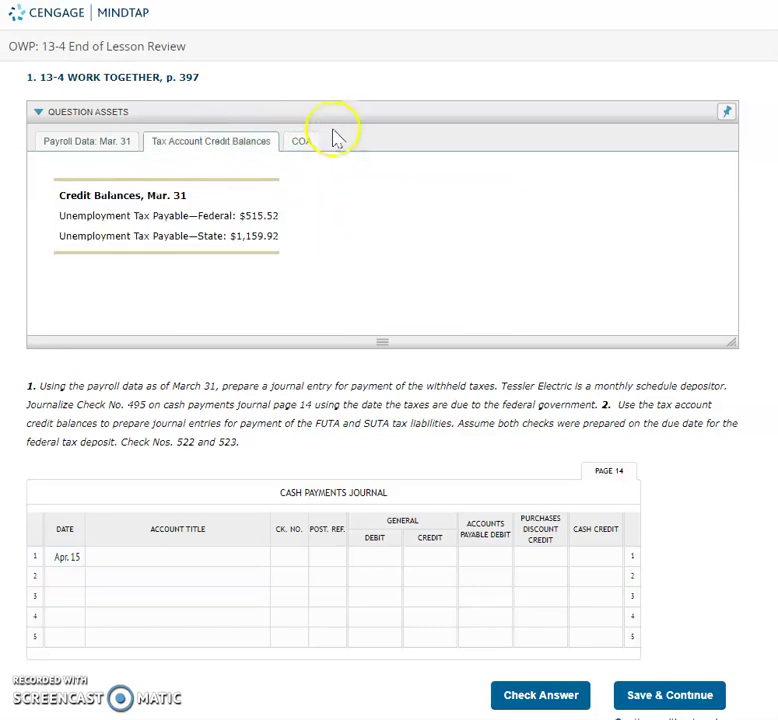
left_click(298, 146)
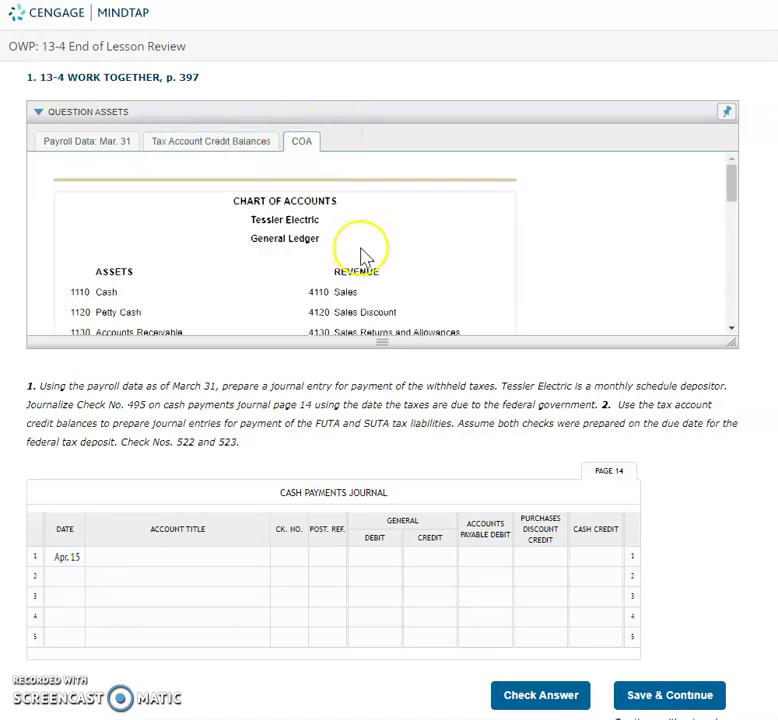
scroll(362, 256, "down", 5)
scroll(365, 255, "down", 3)
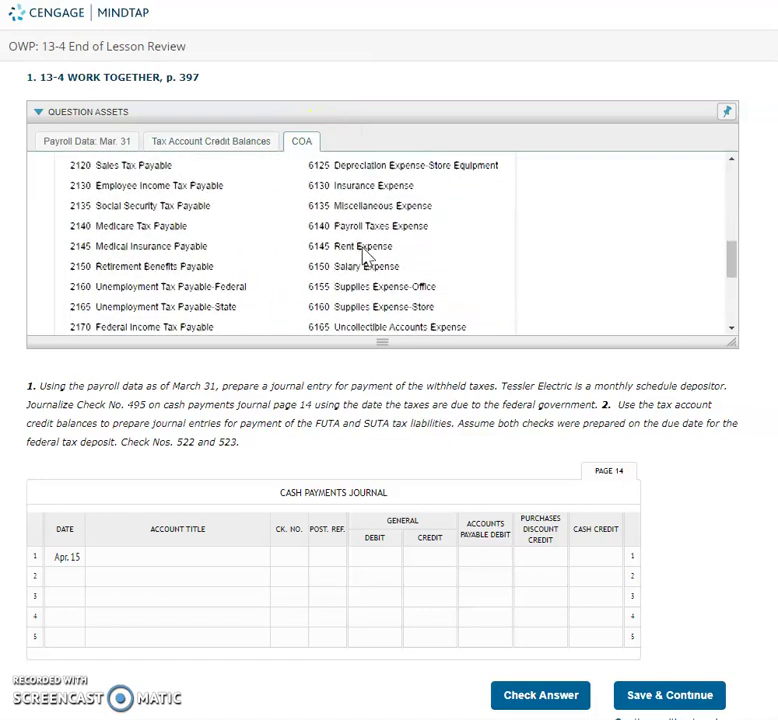
scroll(360, 212, "up", 2)
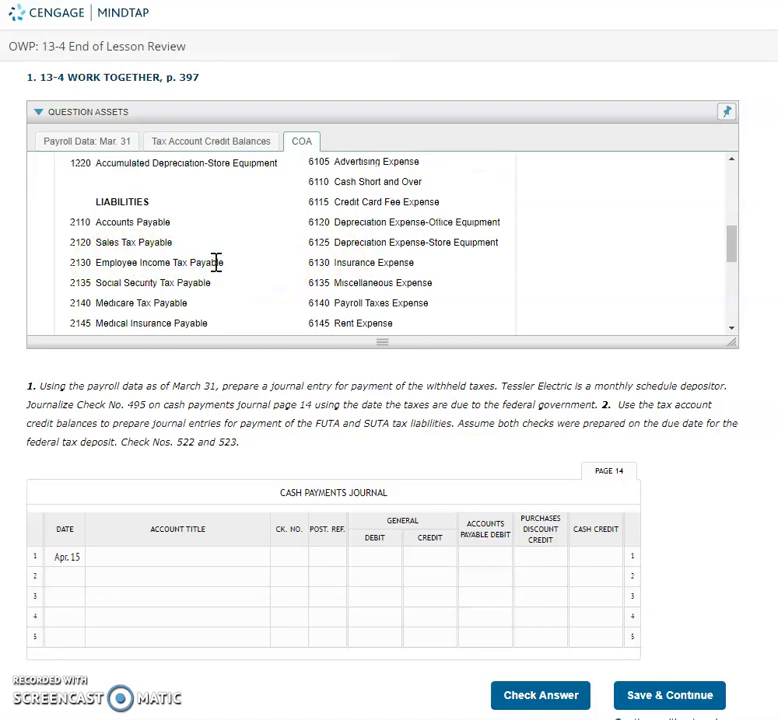
left_click(138, 558)
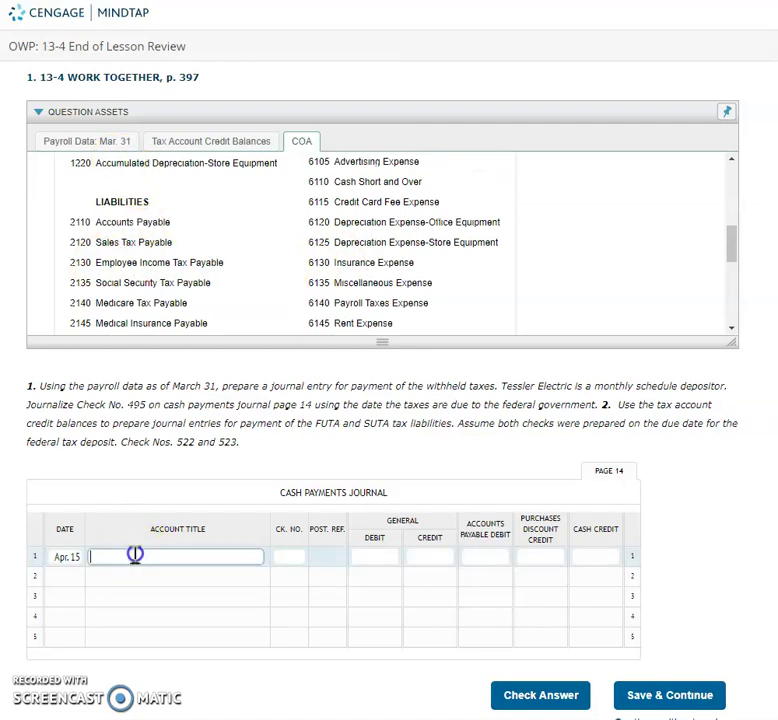
- Enter Employee Income Tax Payable as line 1's account title with check number 495
type("Employee Income Tax Payable")
key("Tab")
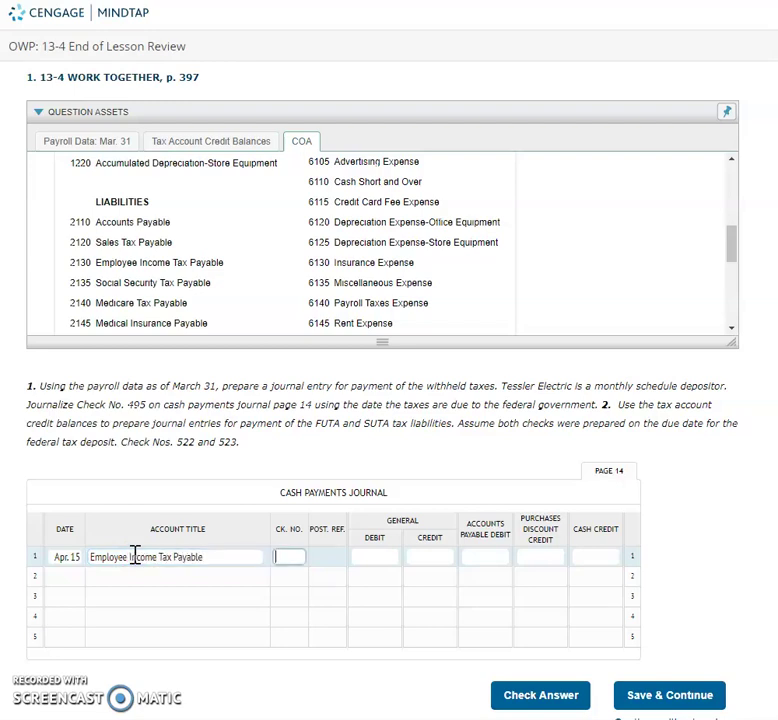
left_click(72, 139)
left_click(291, 557)
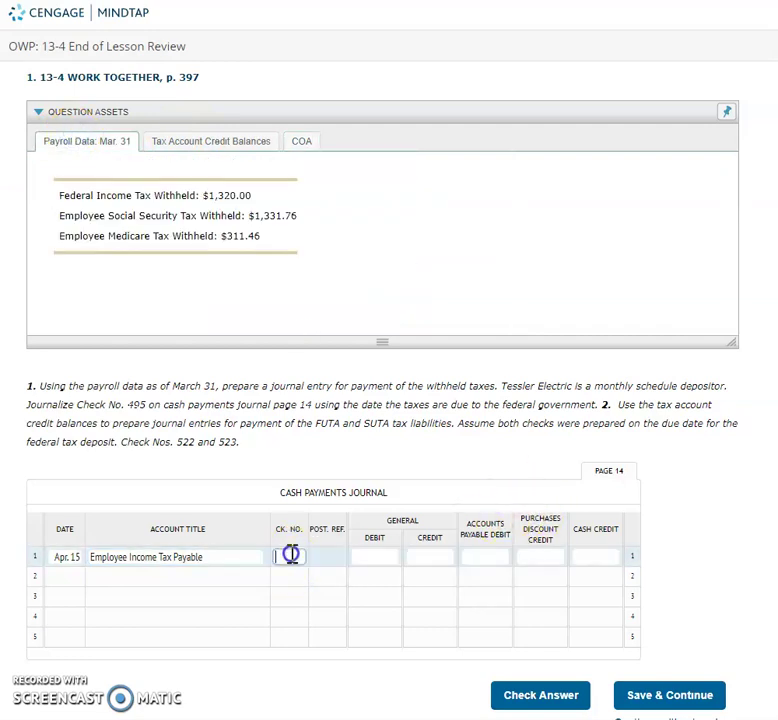
type("495")
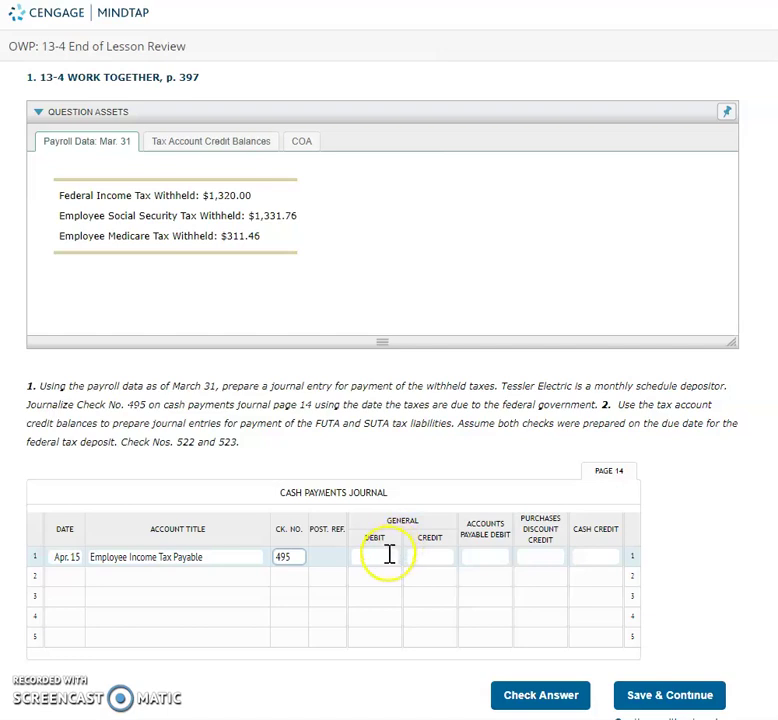
- Enter a 1,320.00 general debit on line 1 for Employee Income Tax Payable
left_click(390, 556)
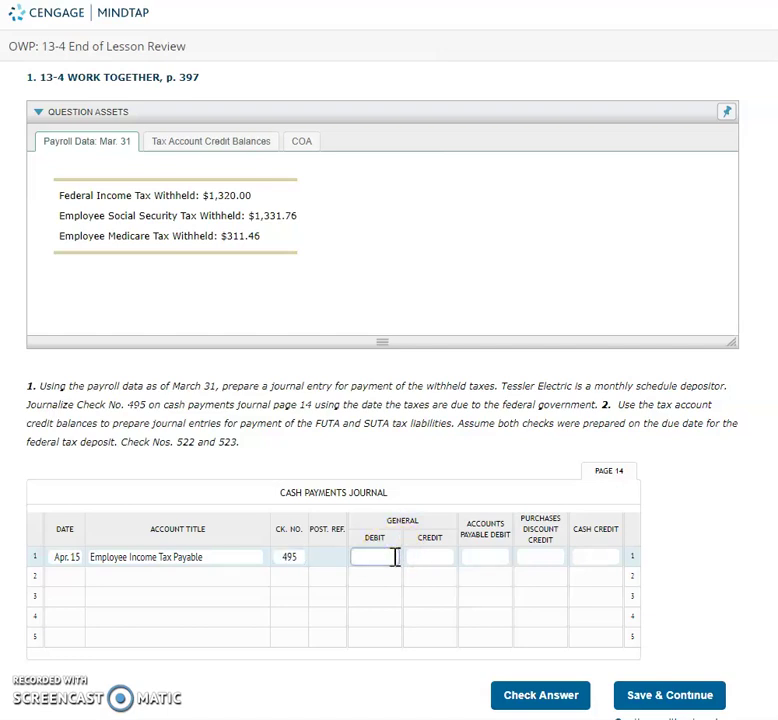
type("1320")
left_click(592, 557)
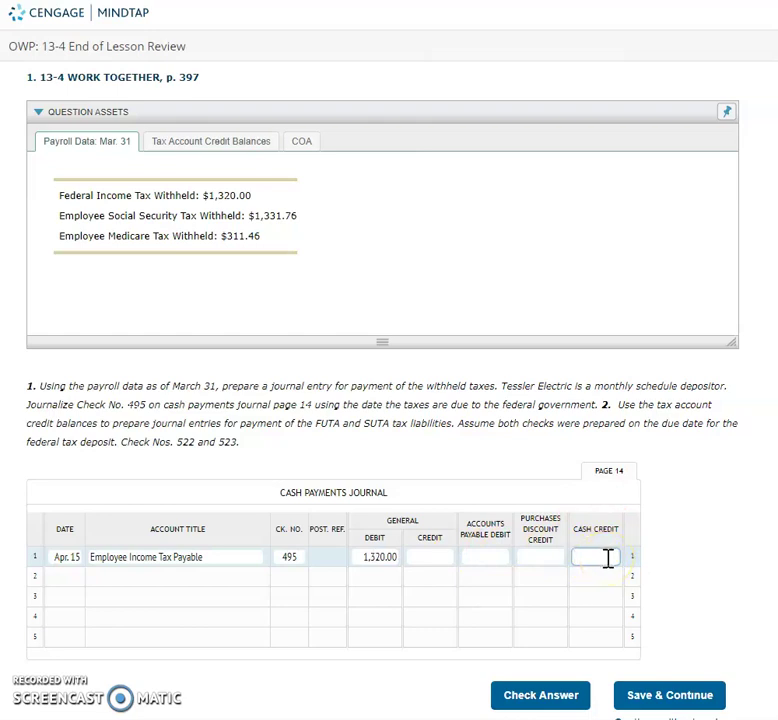
left_click(388, 560)
left_click(136, 579)
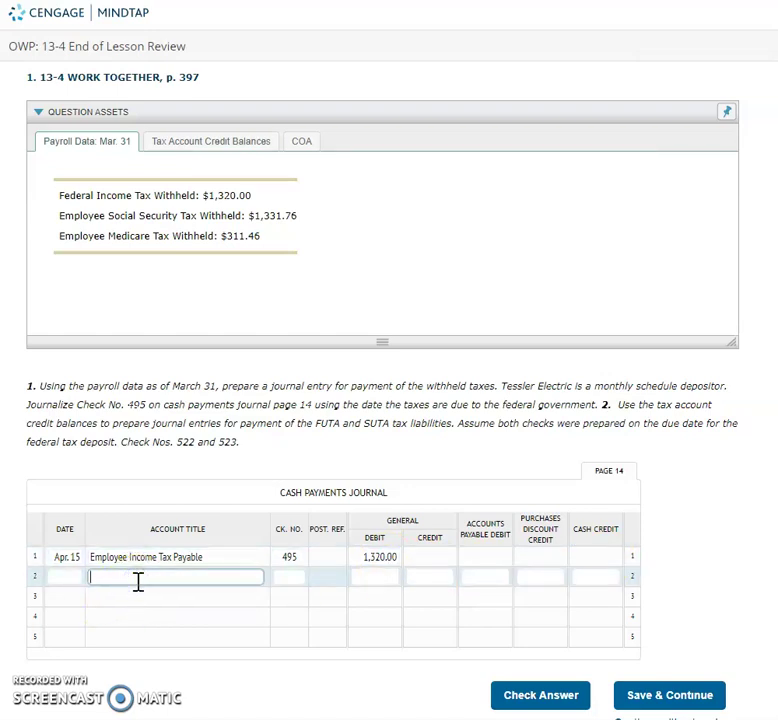
- Enter Social Security Tax Payable on line 2 with a 2,663.52 general debit, doubling the 1,331.76 withheld
type("Social Security Tax Payable")
key("Tab")
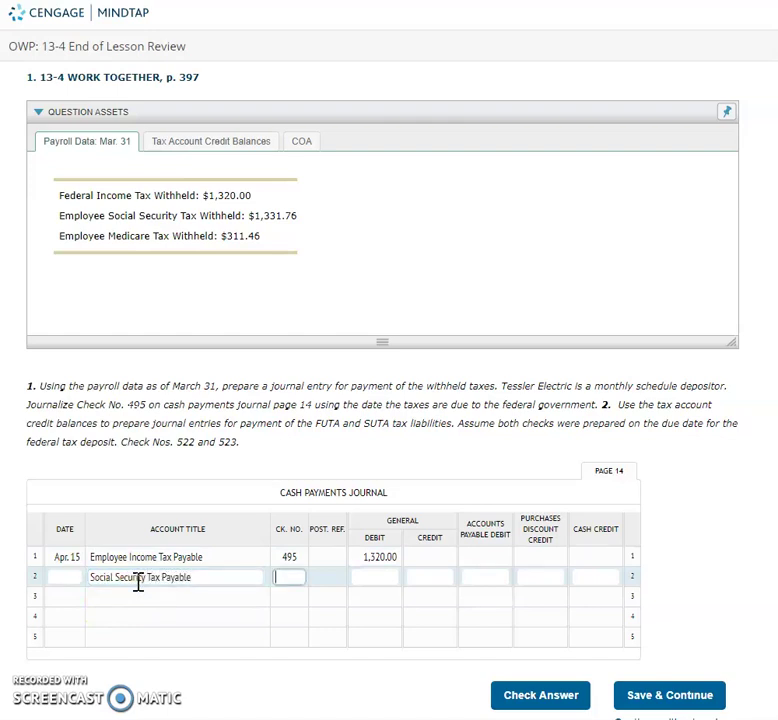
key("Tab")
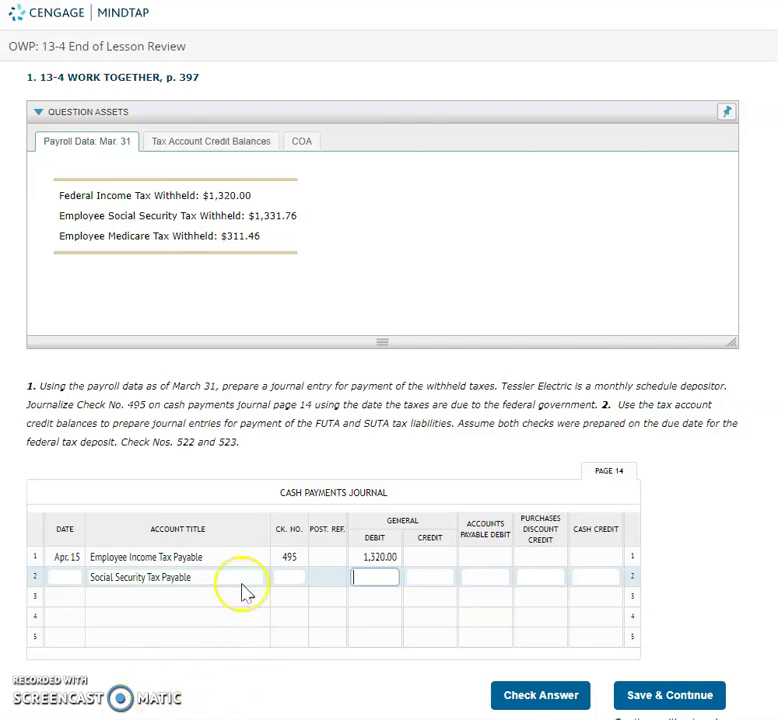
left_click(64, 217)
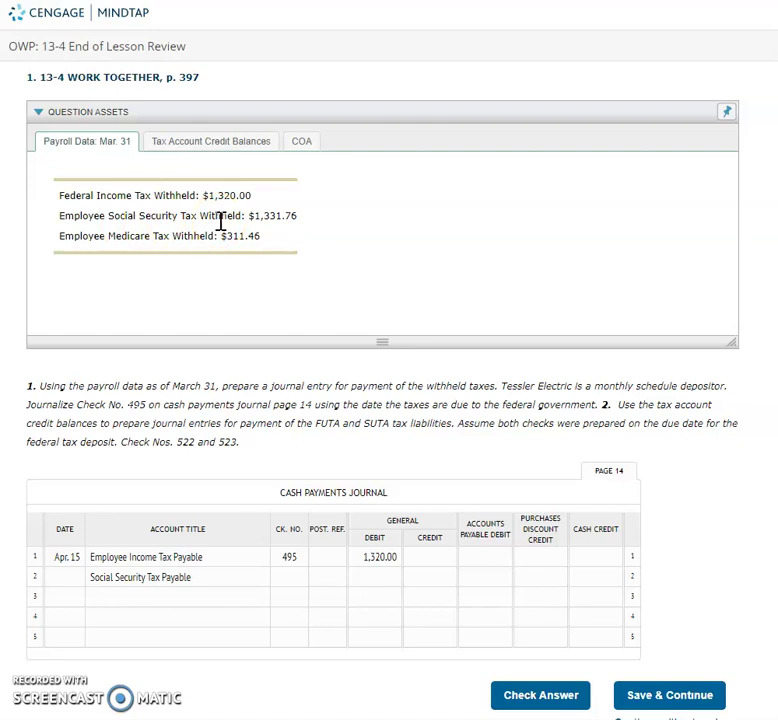
double_click(276, 217)
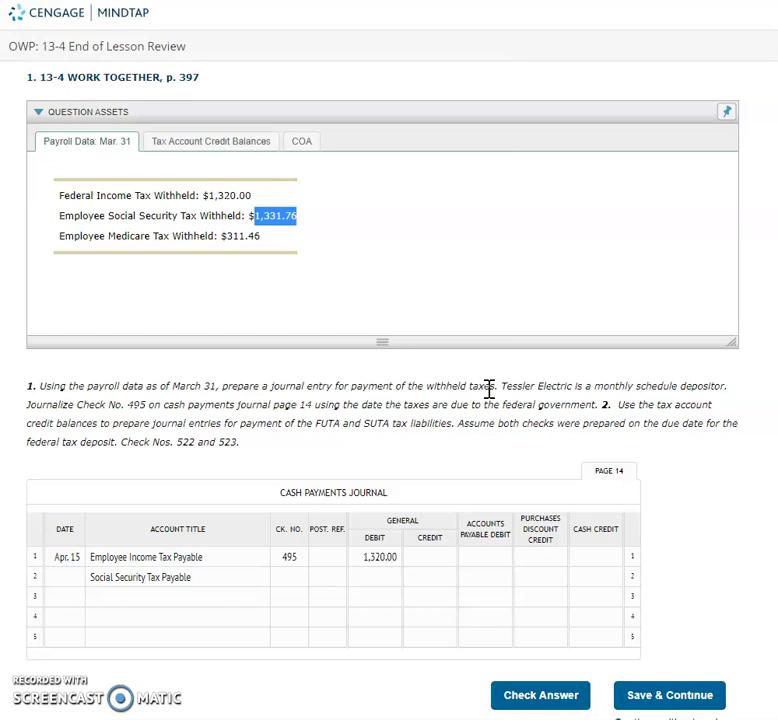
left_click(387, 579)
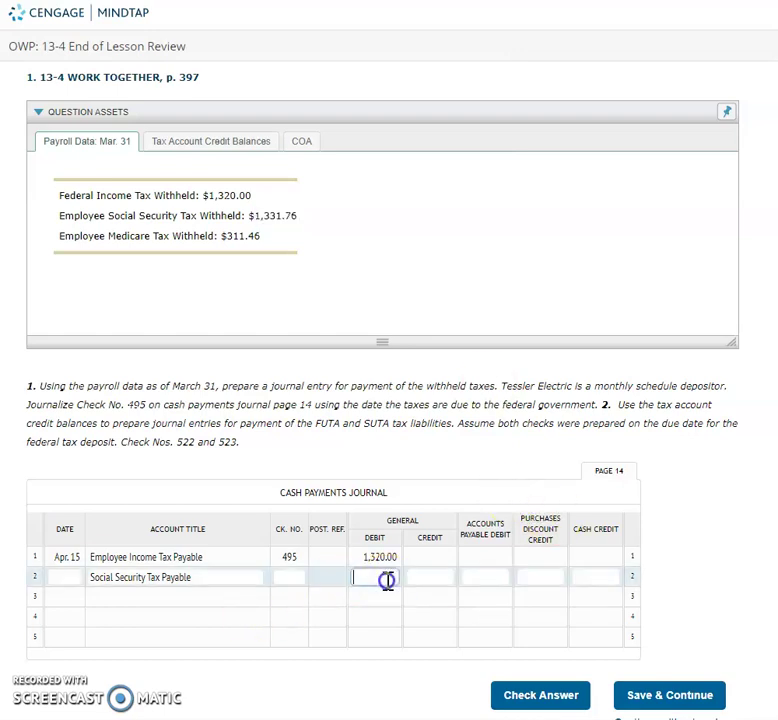
type("2663.52")
left_click(177, 598)
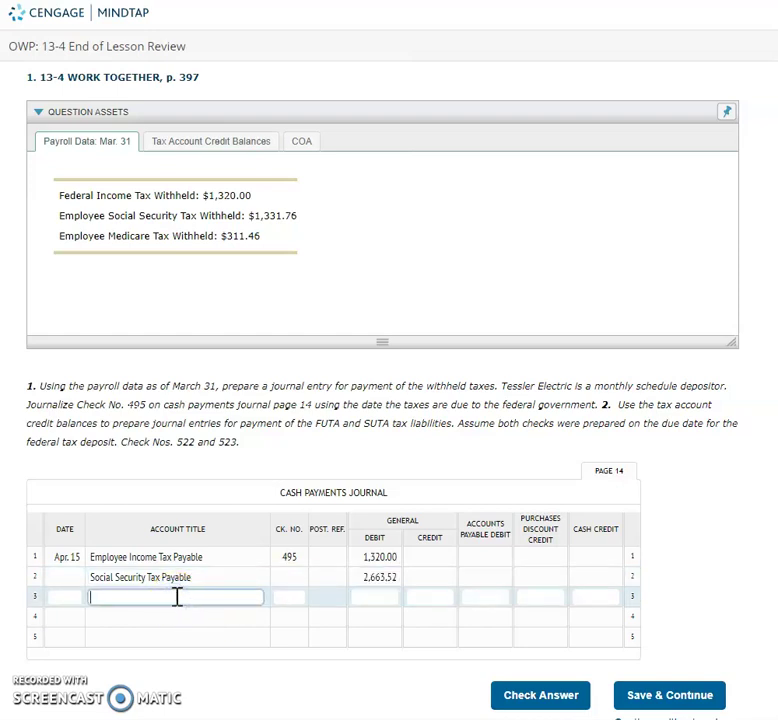
- Enter Medicare Tax Payable on line 3 and look up the $311.46 Medicare withholding
type("Medicare Tax Payable")
key("Tab")
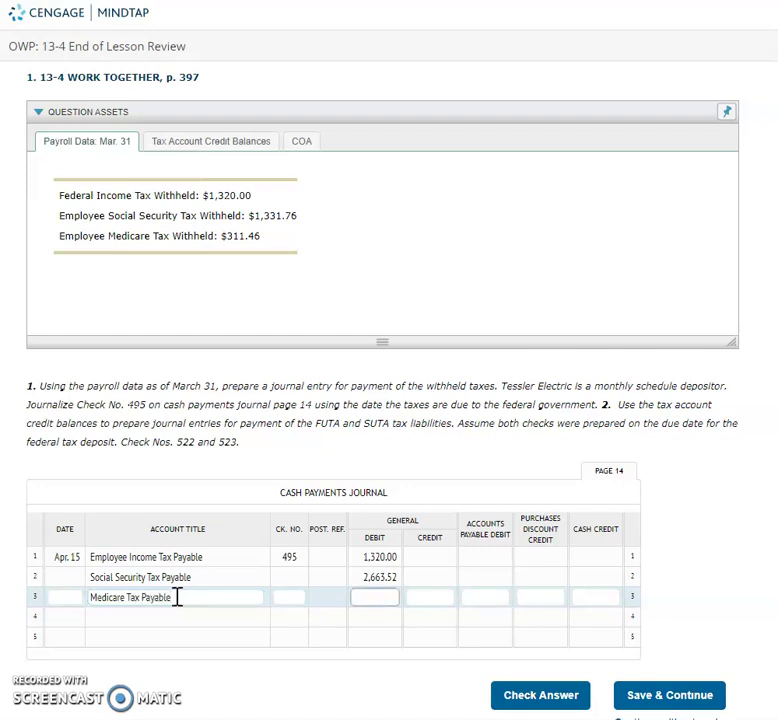
double_click(78, 236)
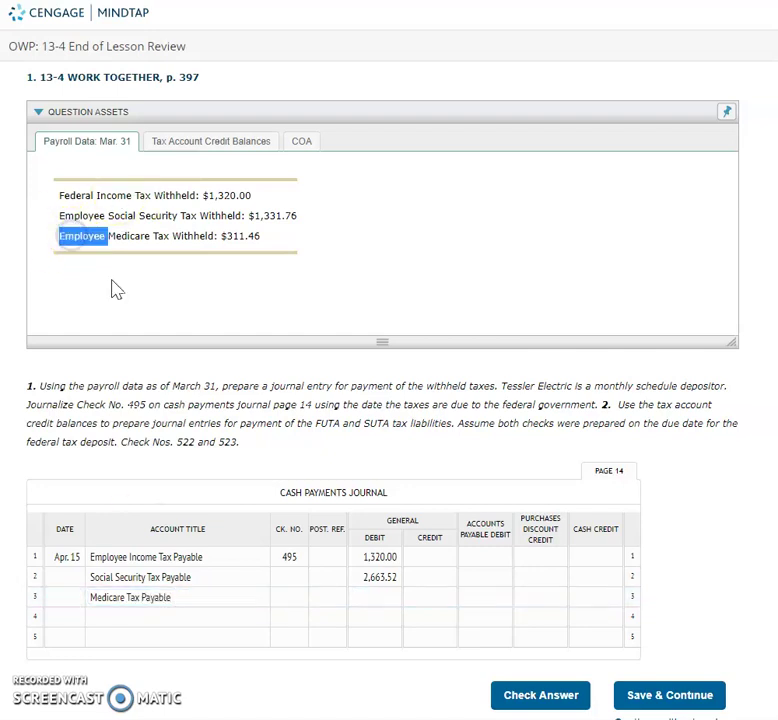
left_click_drag(260, 237, 232, 236)
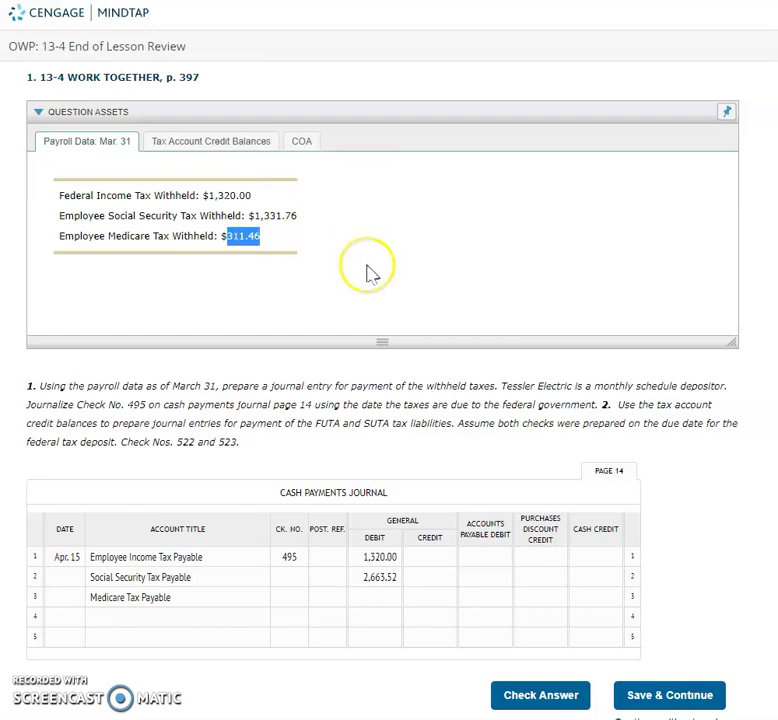
left_click(380, 597)
- Enter 622.92 as the Medicare Tax Payable general debit on line 3
type("6")
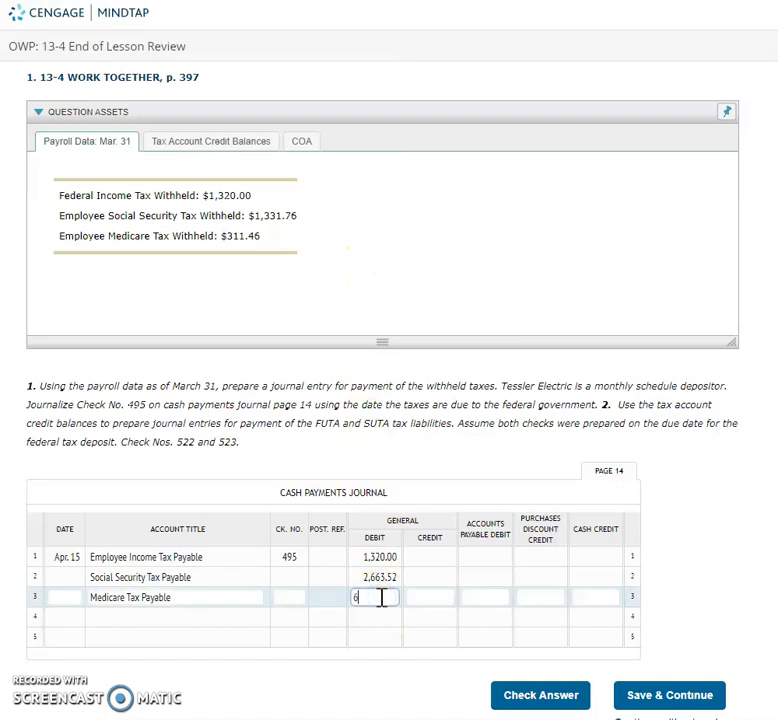
type("22.92")
left_click(663, 563)
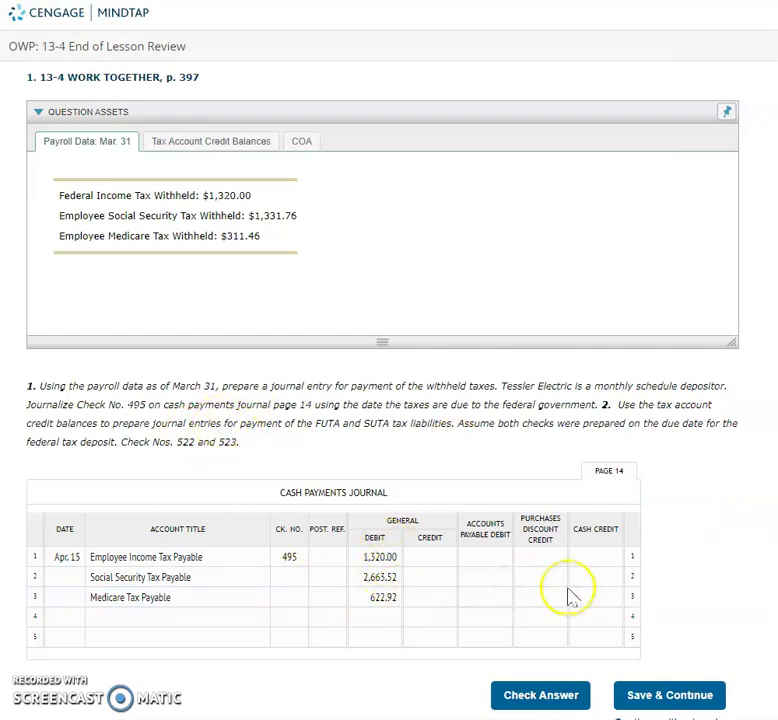
left_click(600, 558)
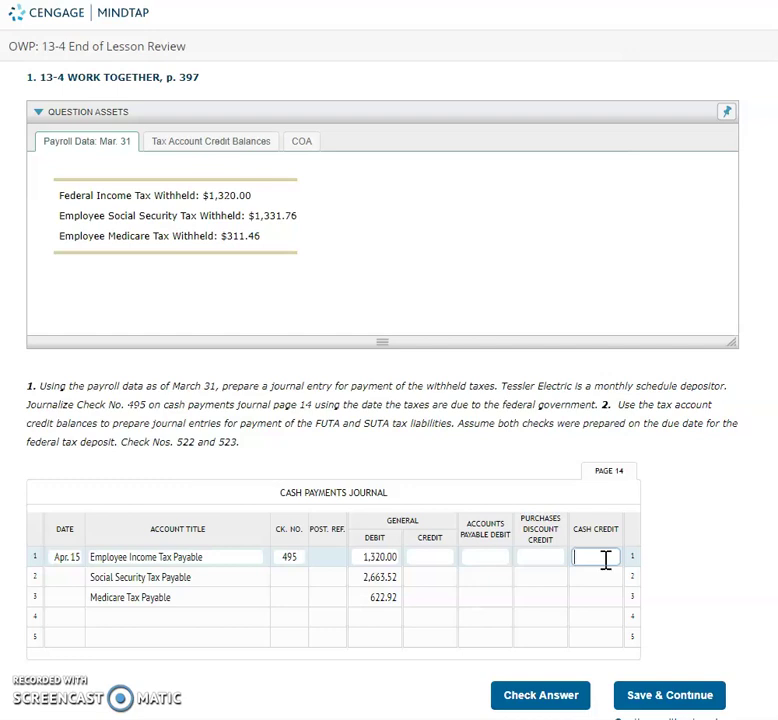
- Enter a 4,606.44 cash credit on line 1 to balance check 495
left_click(610, 563)
type("4,606.44")
left_click(675, 472)
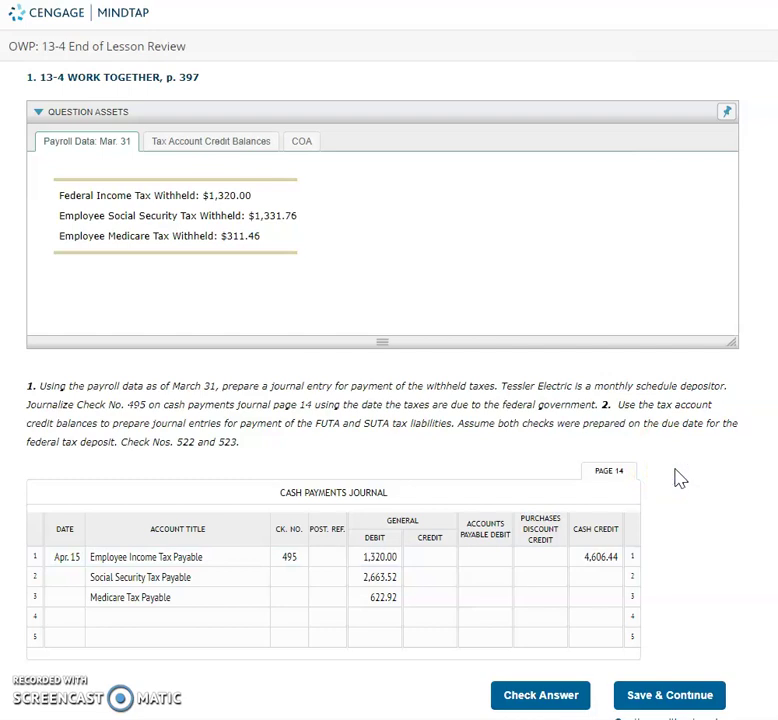
left_click(674, 442)
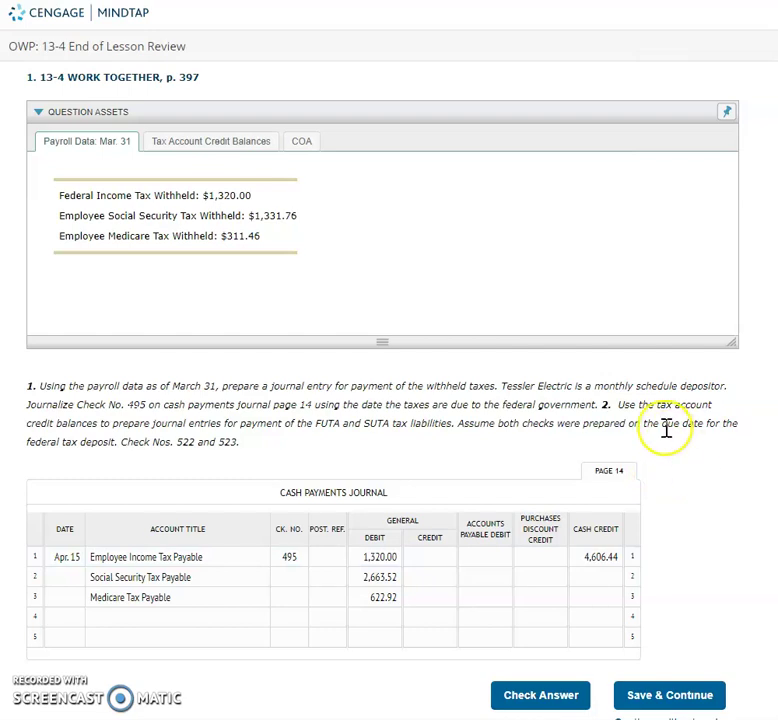
left_click(149, 516)
left_click(300, 425)
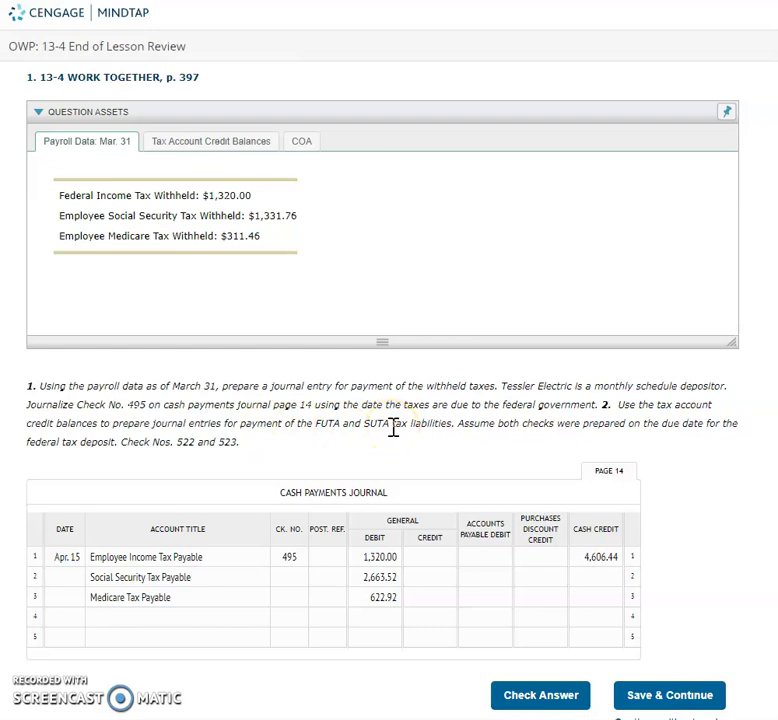
- Show the Tax Account Credit Balances: federal unemployment $515.52 and state $1,159.92
left_click(185, 145)
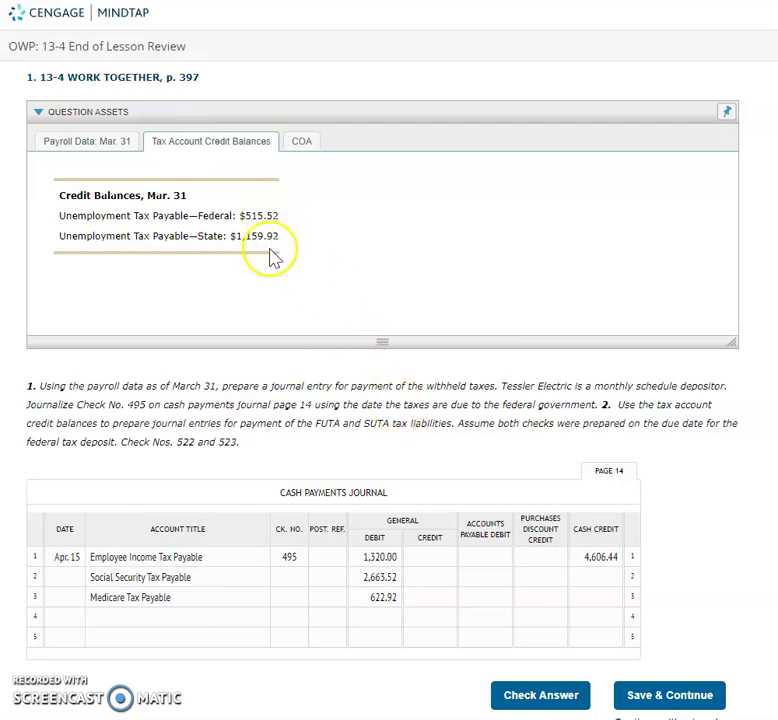
scroll(304, 360, "down", 1)
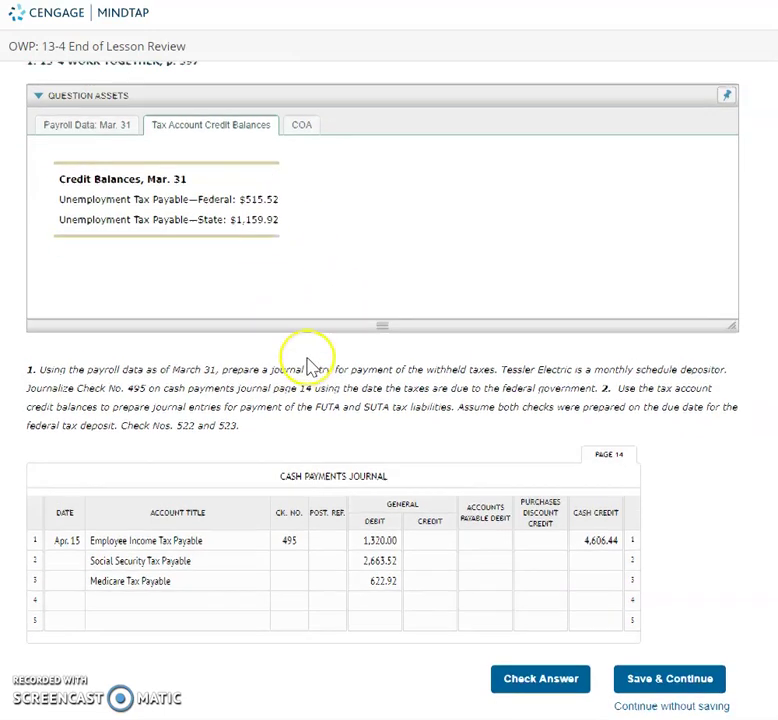
left_click(70, 598)
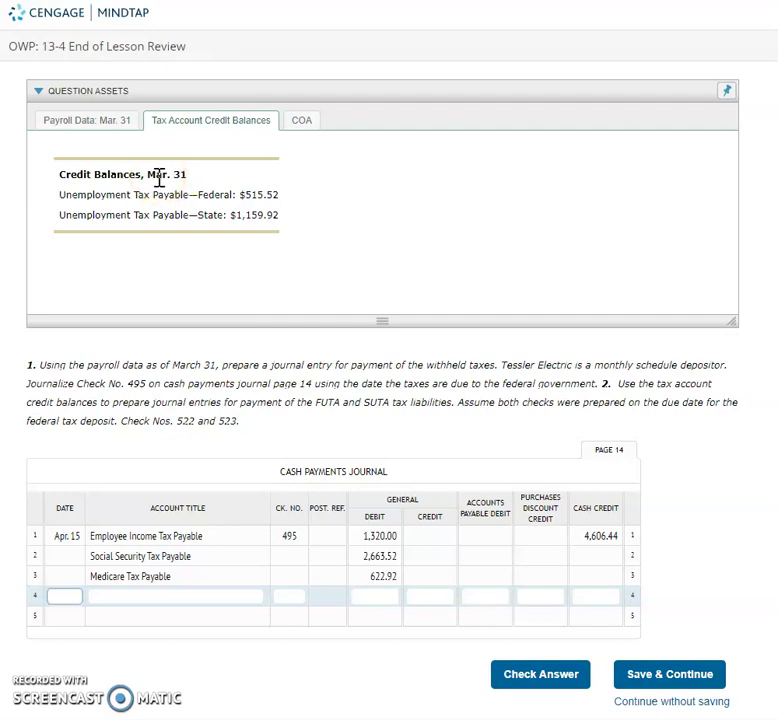
- Record check 522 on line 4 for the 30th: Unemployment Tax Payable - Federal, 515.52 debit and cash credit
left_click(72, 595)
type("30")
key("Tab")
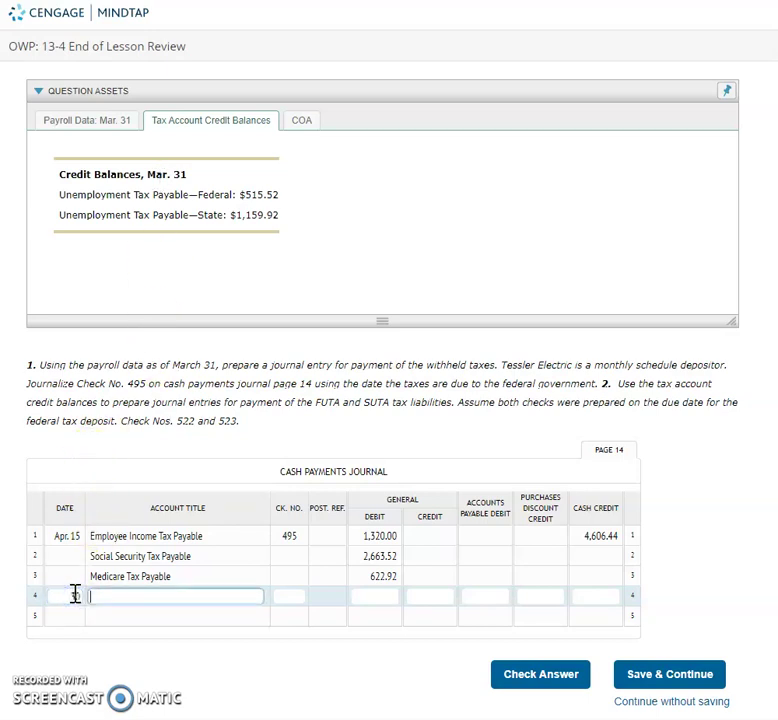
type("Unemplo")
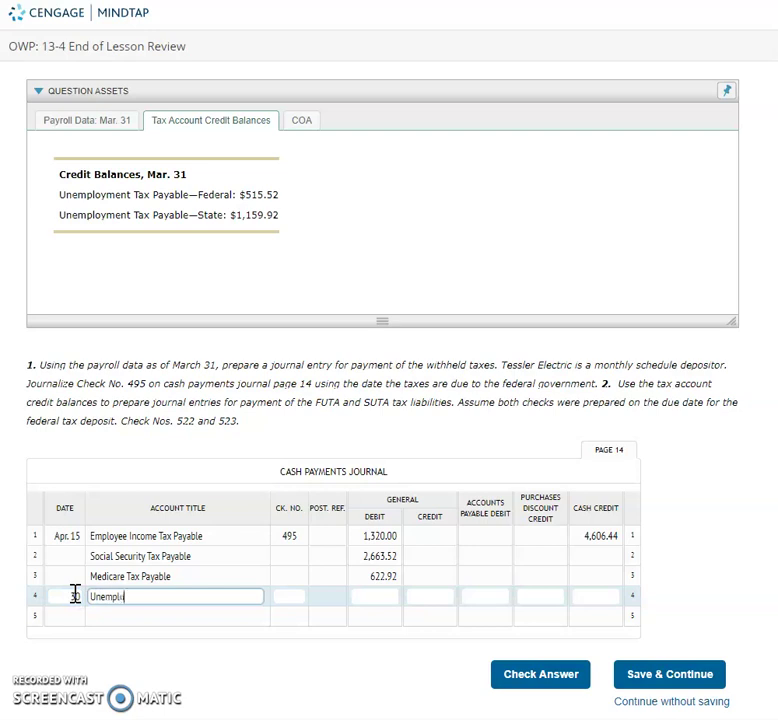
type("yment Tax Payable ")
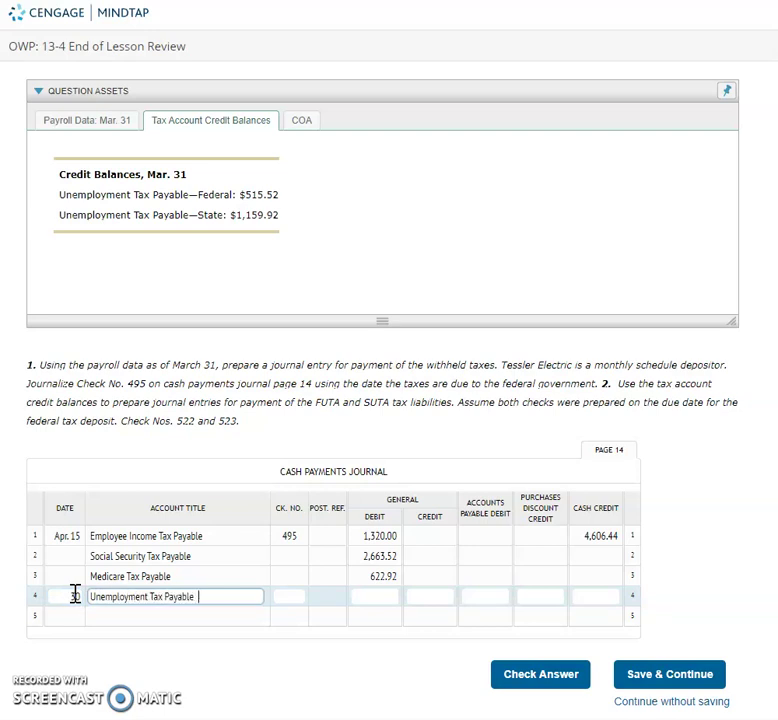
type("- Federal")
key("Tab")
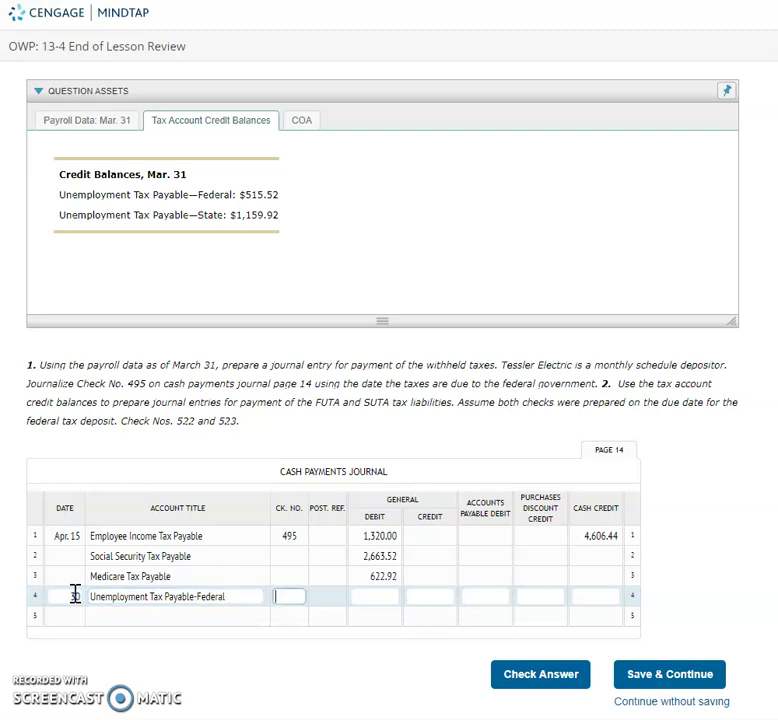
type("522")
key("Tab")
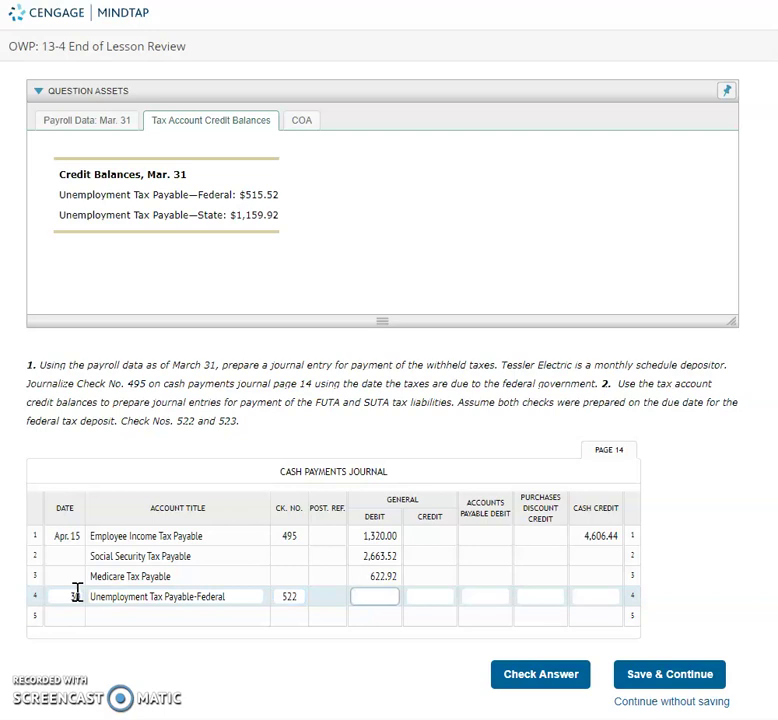
type("515.52")
key("Tab")
key("Tab")
key("Tab")
key("Tab")
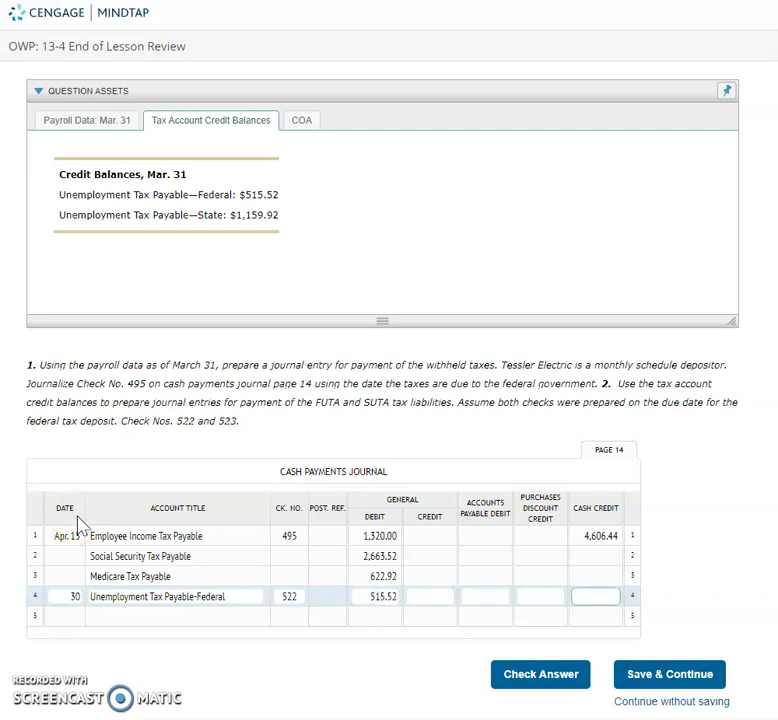
type("515.52")
key("Tab")
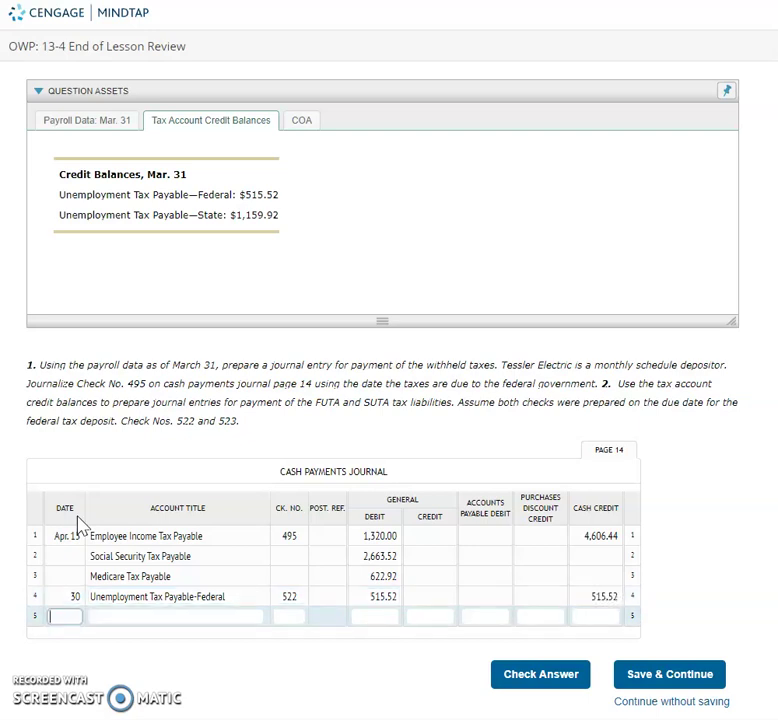
key("Tab")
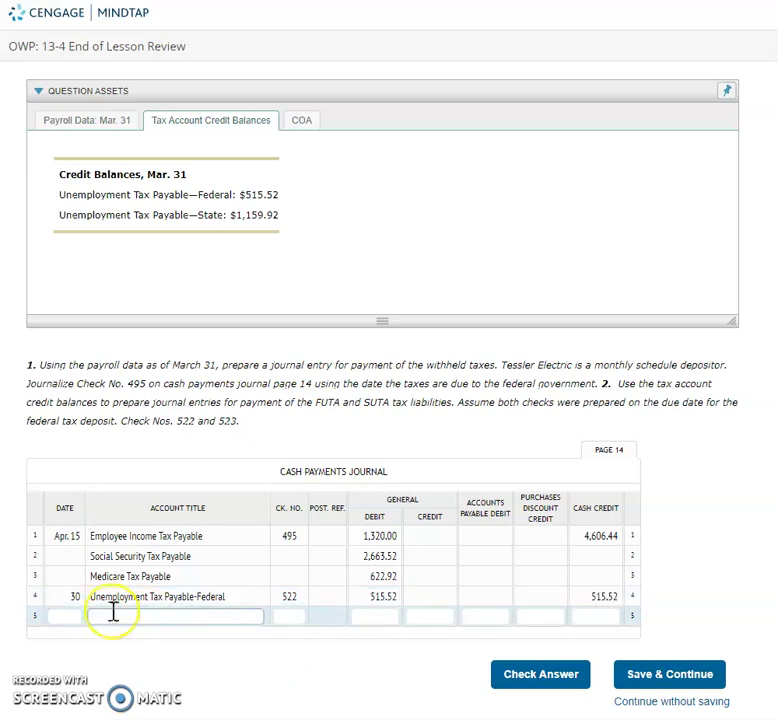
- Date line 5 the 30th and enter Unemployment Tax Payable - State as its account
left_click(55, 616)
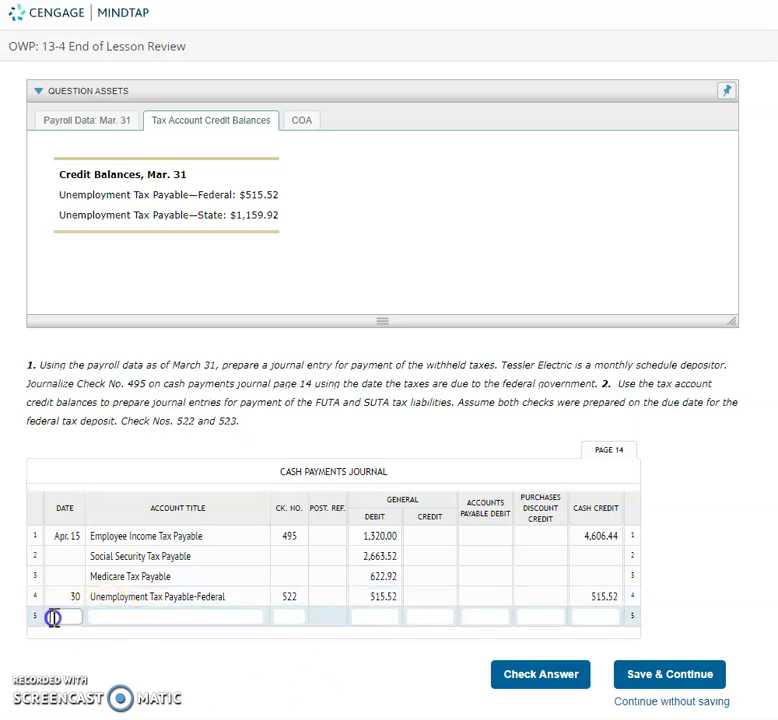
left_click(146, 643)
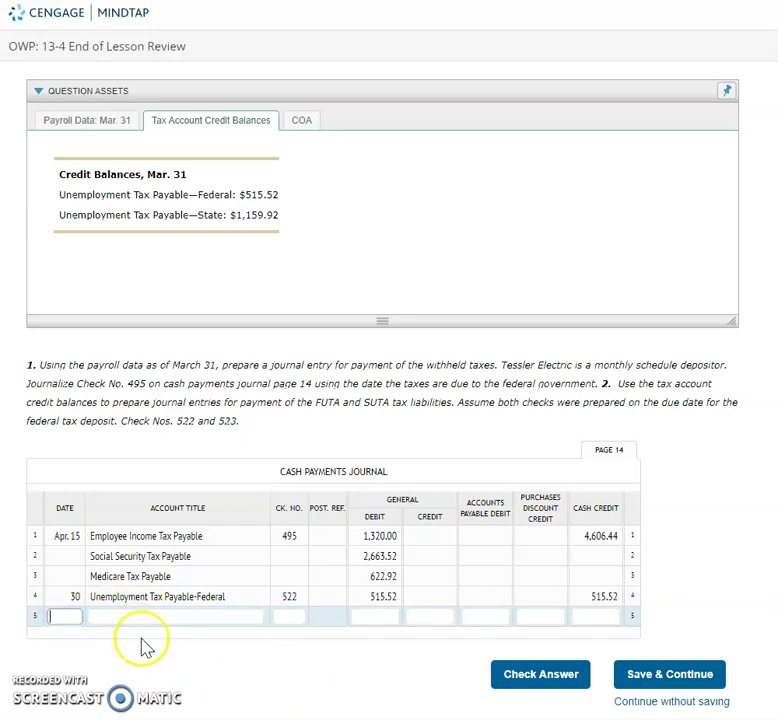
type("30")
key("Tab")
type("Unecono")
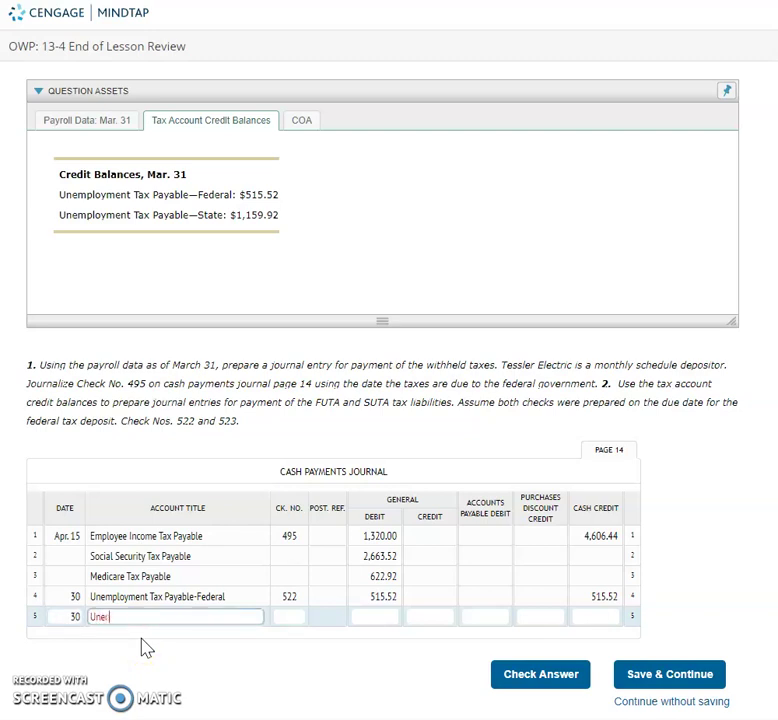
key("BackSpace")
key("BackSpace")
key("BackSpace")
key("BackSpace")
type("mployment Tax Payable - State")
- Enter check 523 on line 5 with a 1,159.92 debit and a 1,159.92 cash credit
key("Tab")
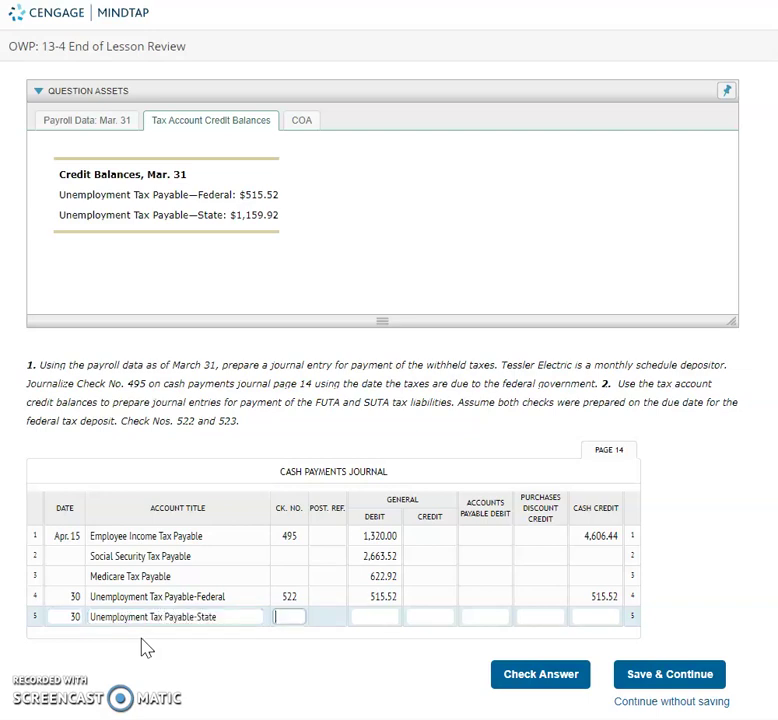
type("523")
key("Tab")
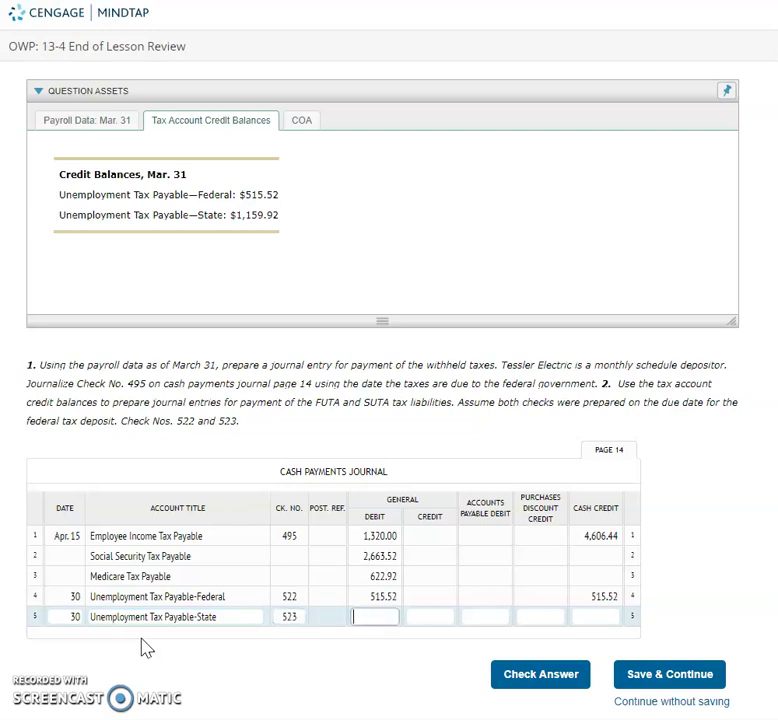
type("1,159.92")
key("Tab")
key("Tab")
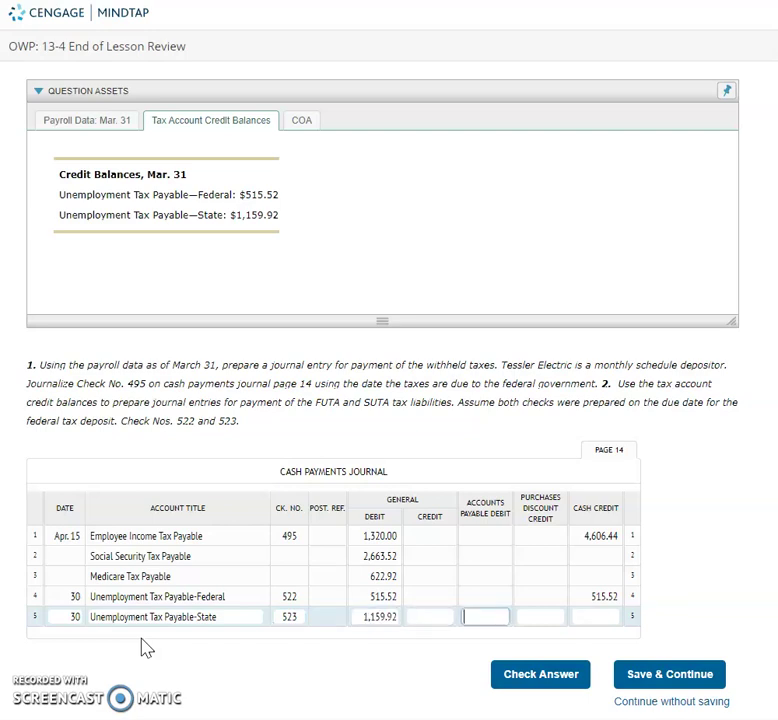
key("Tab")
key("Tab")
type("119")
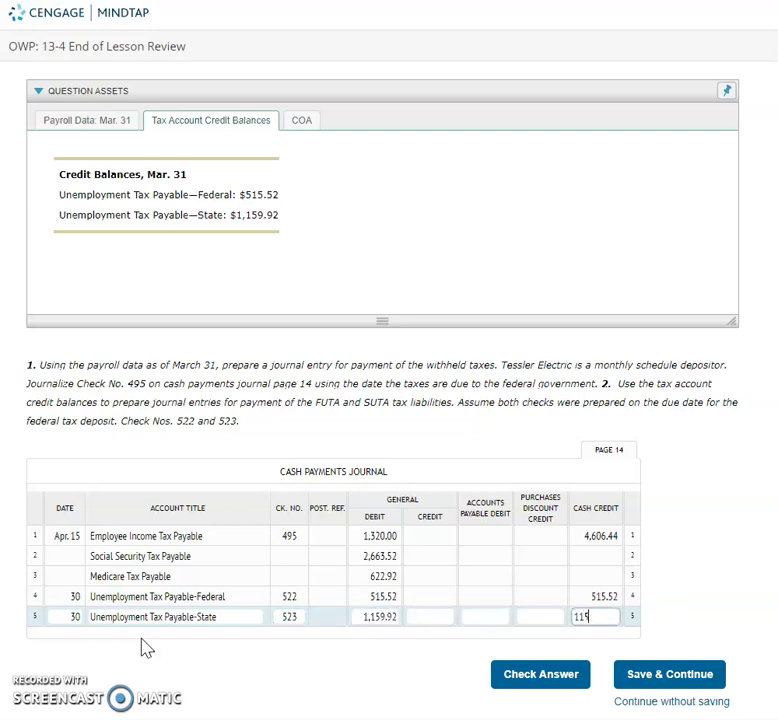
type("9.92")
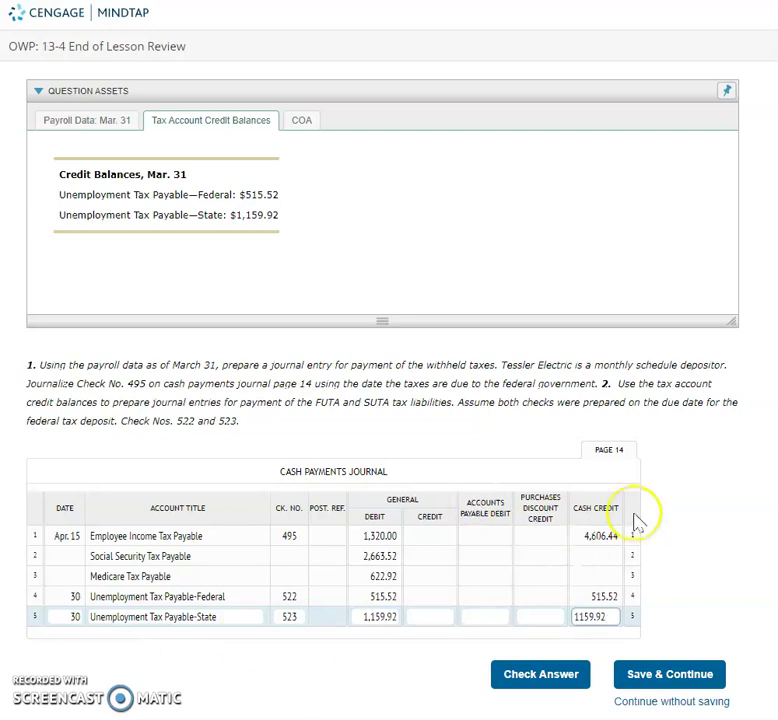
left_click(702, 461)
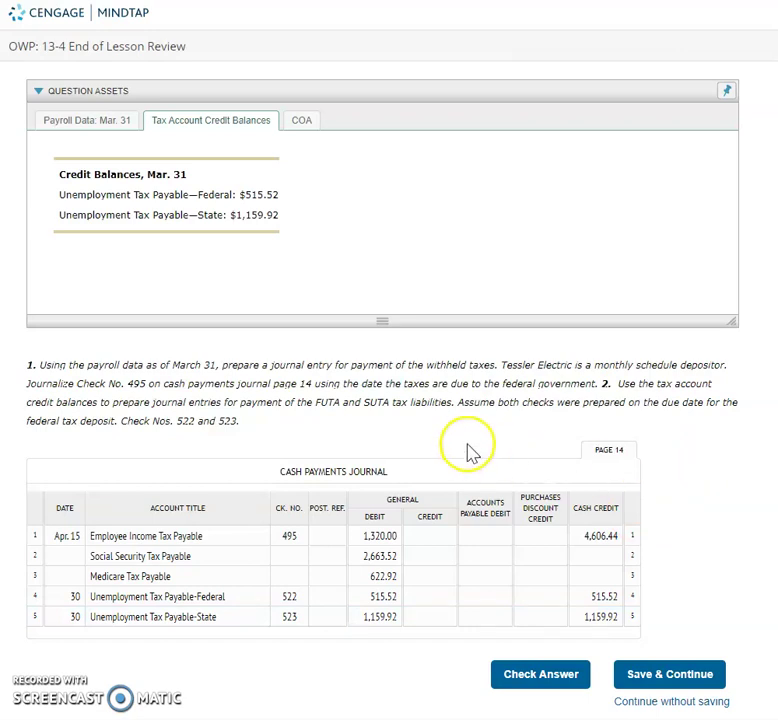
- Grade the journal at 3/3, then save and continue to 13-4 On Your Own
left_click(566, 677)
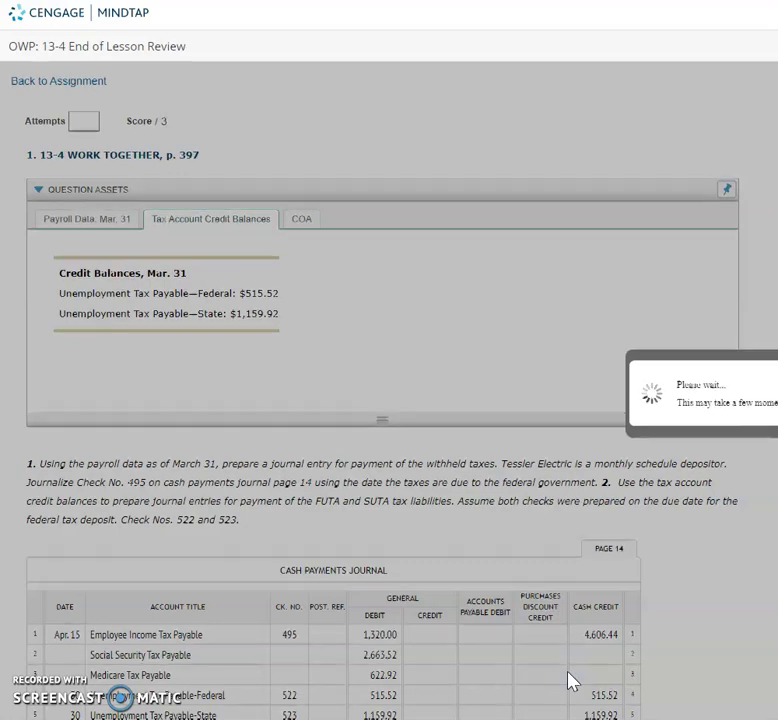
scroll(590, 645, "down", 3)
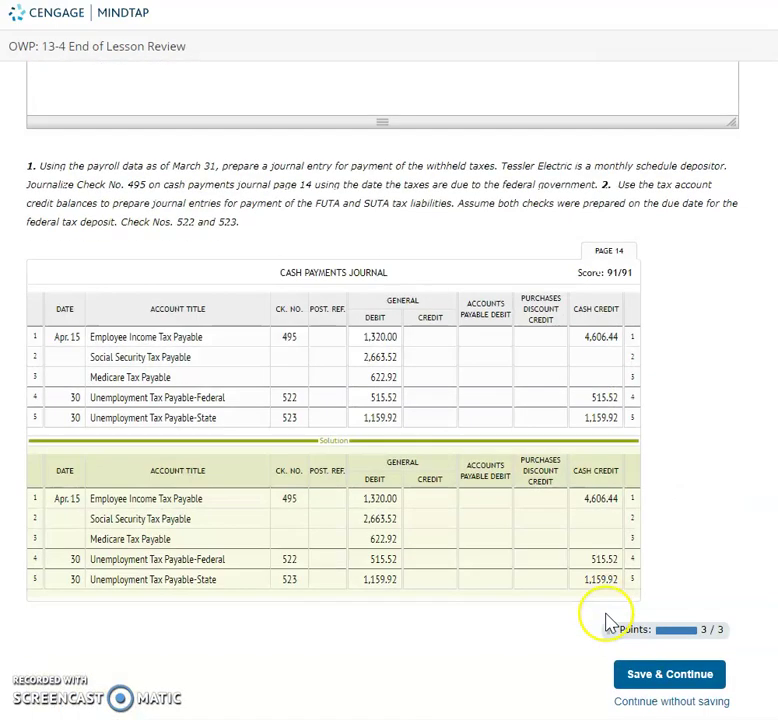
left_click(668, 678)
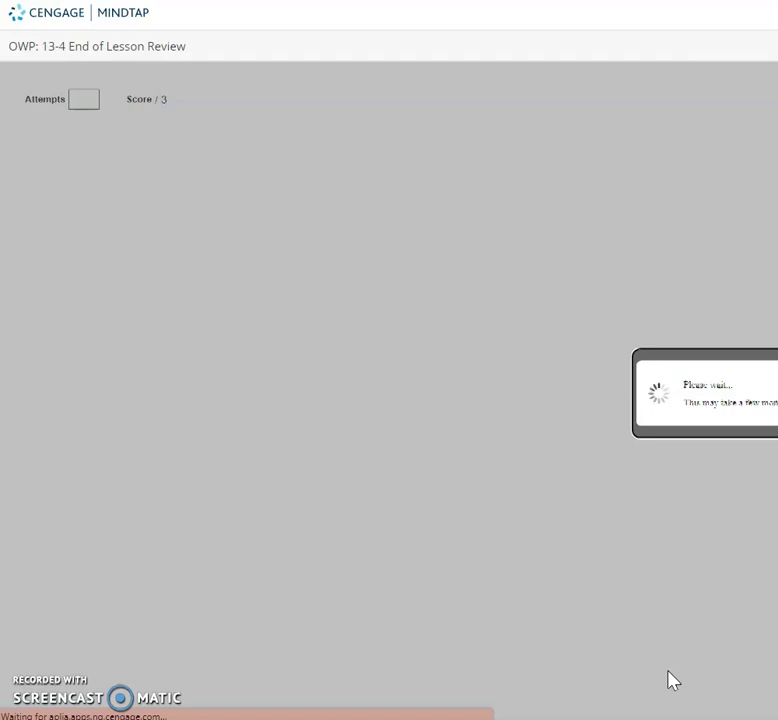